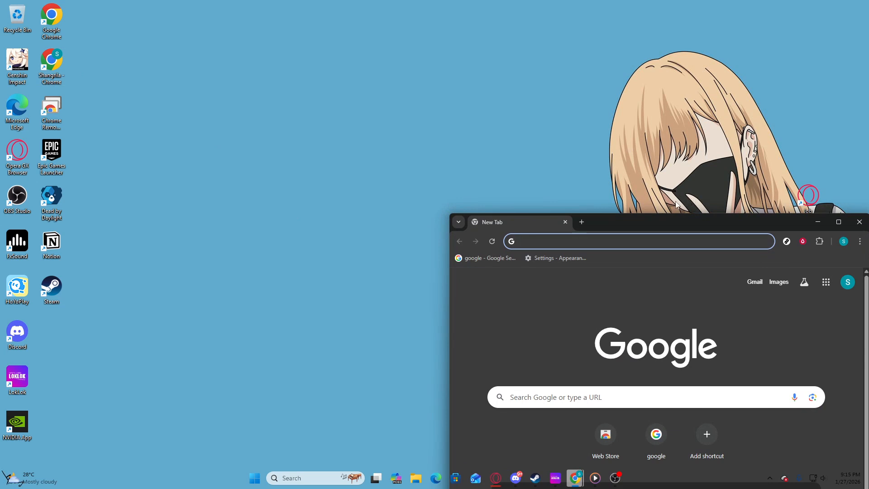
Go to 2sync.com and maximize the browser window
{"action": "type", "text": "2sync.com"}
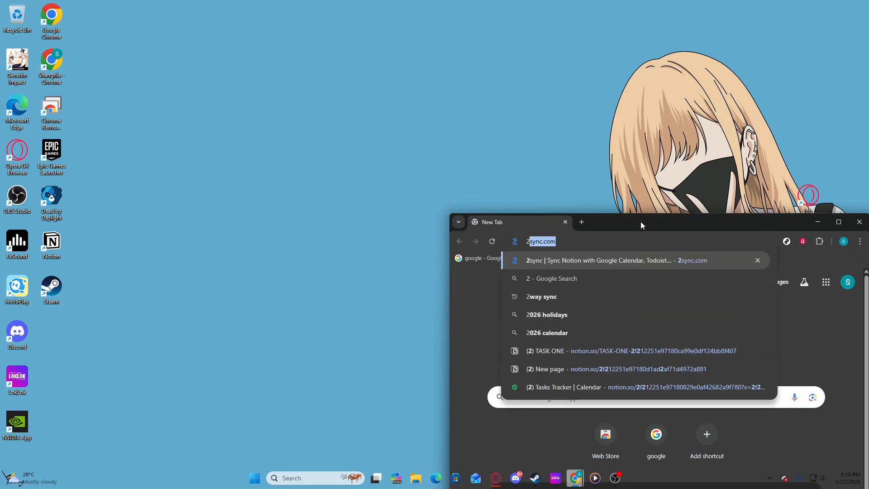
{"action": "key", "text": "Return"}
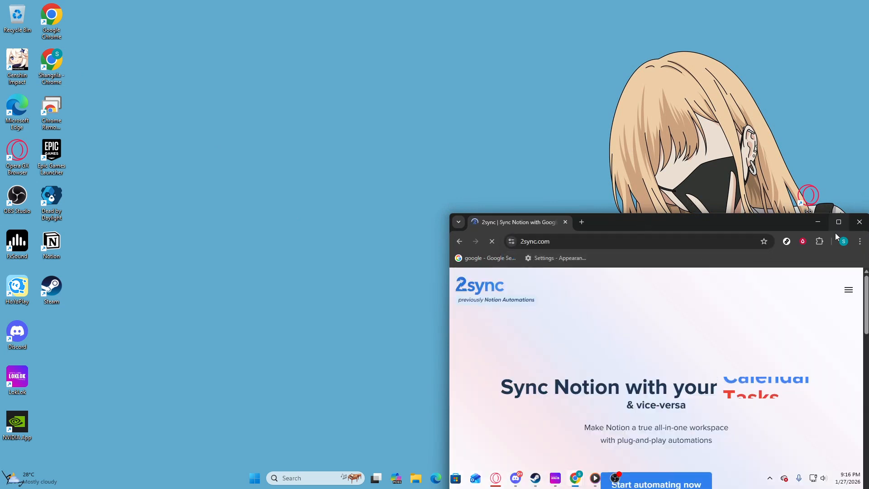
{"action": "left_click", "coordinate": [836, 221]}
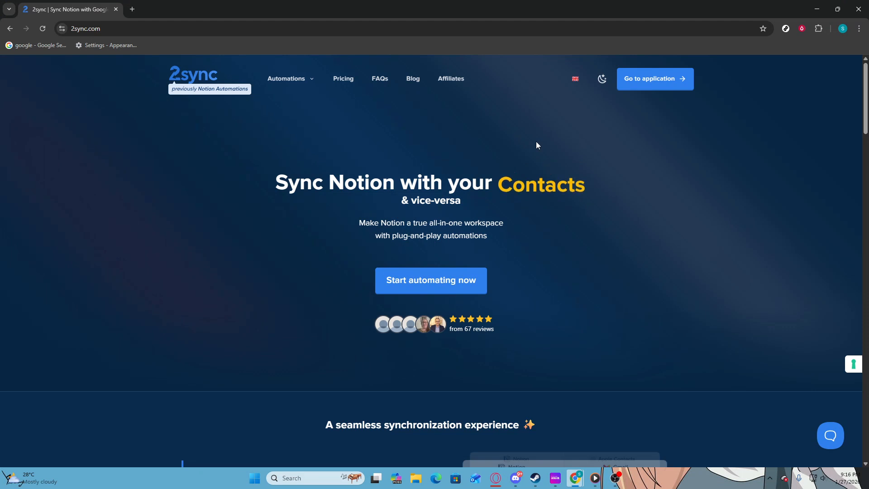
Enter the 2sync application and create a new automation for Google Calendar 2-way sync with Notion
{"action": "left_click", "coordinate": [648, 79]}
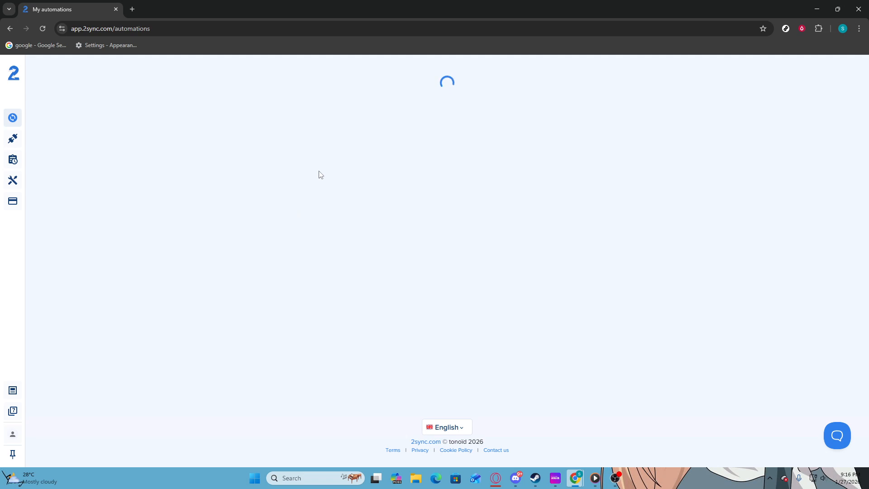
{"action": "left_click", "coordinate": [286, 182]}
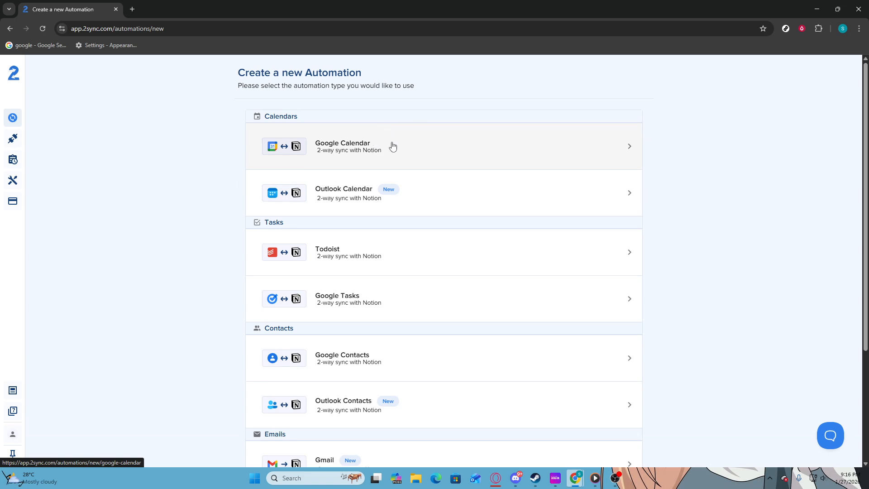
{"action": "left_click", "coordinate": [392, 146]}
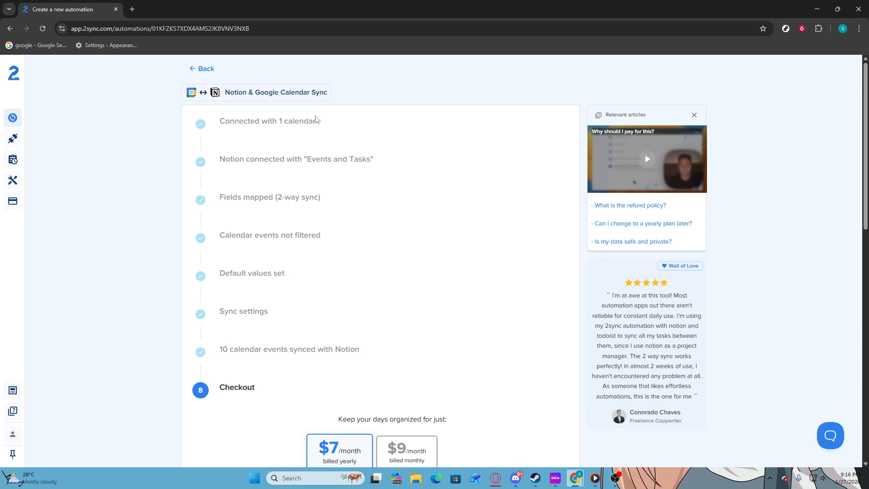
Return to the calendar selection stage, accept the default calendar, and accept "Events and Tasks" as the Notion database
{"action": "left_click", "coordinate": [296, 121]}
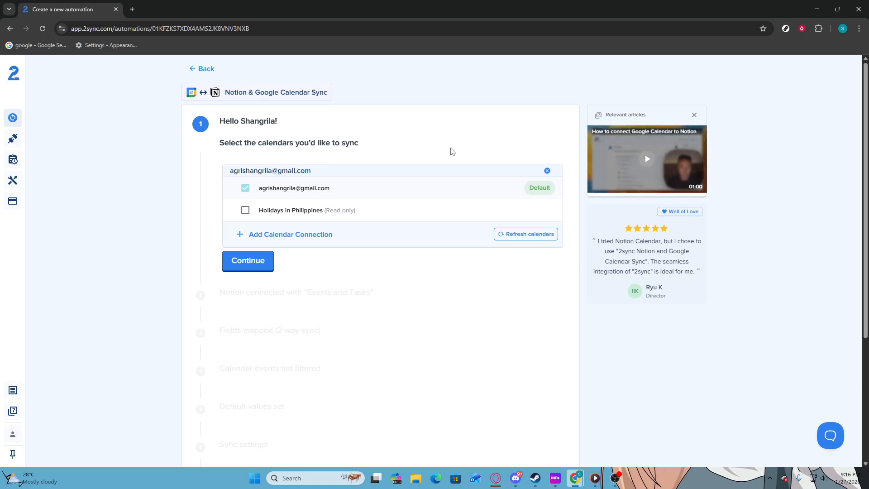
{"action": "left_click", "coordinate": [251, 261]}
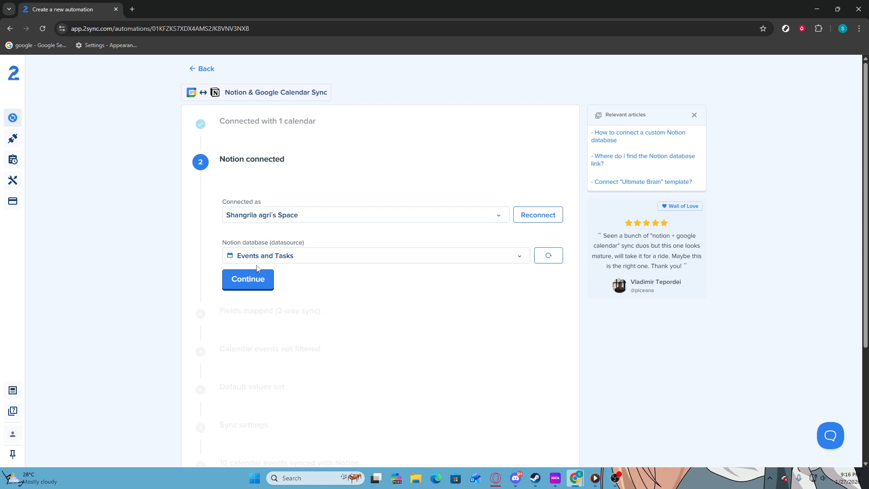
{"action": "left_click", "coordinate": [270, 276]}
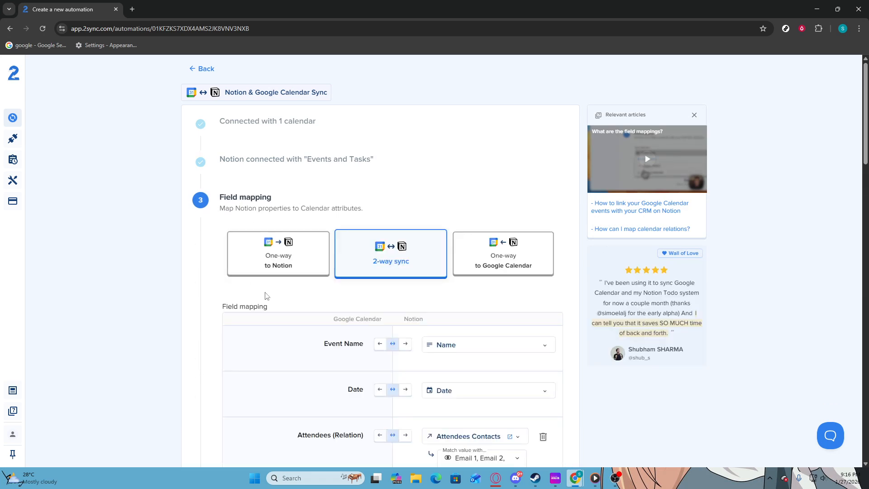
Examine the 2-way sync field mapping between Google Calendar and Notion, from Event Name through Sync Status
{"action": "scroll", "coordinate": [373, 229], "scroll_direction": "down", "scroll_amount": 5}
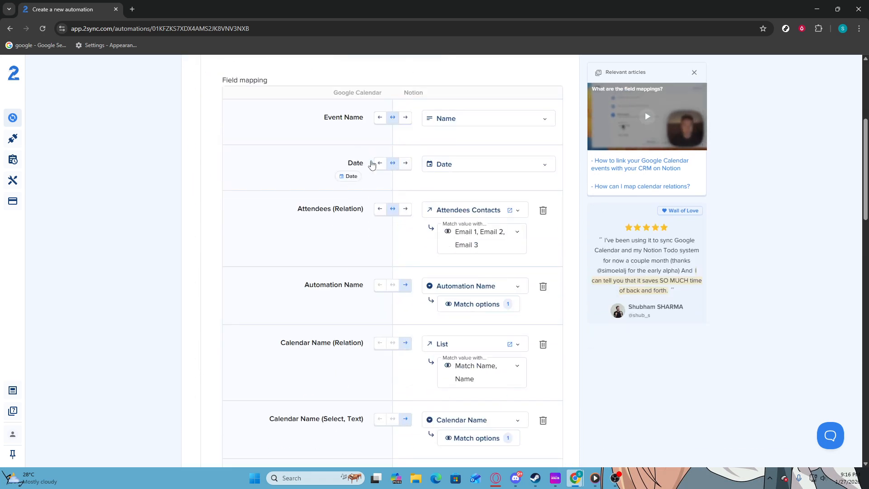
{"action": "mouse_move", "coordinate": [322, 212]}
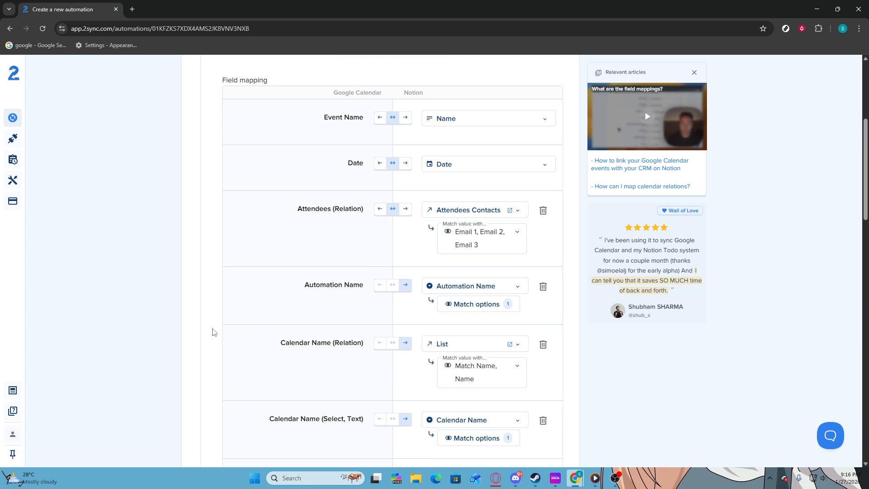
{"action": "scroll", "coordinate": [317, 289], "scroll_direction": "down", "scroll_amount": 4}
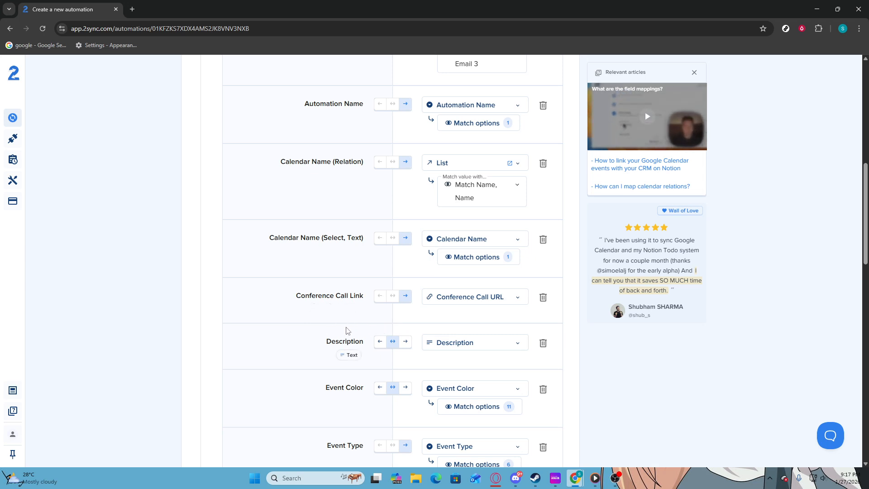
{"action": "scroll", "coordinate": [348, 337], "scroll_direction": "down", "scroll_amount": 1}
{"action": "scroll", "coordinate": [349, 340], "scroll_direction": "down", "scroll_amount": 1}
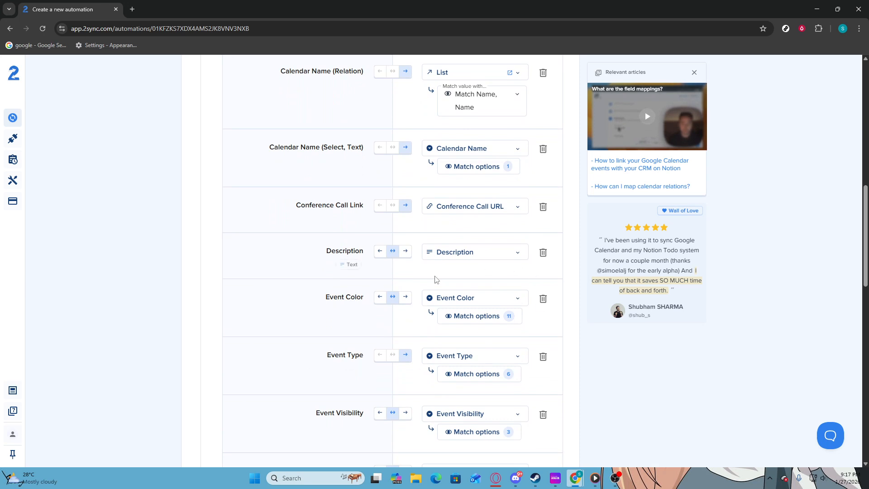
{"action": "mouse_move", "coordinate": [350, 264]}
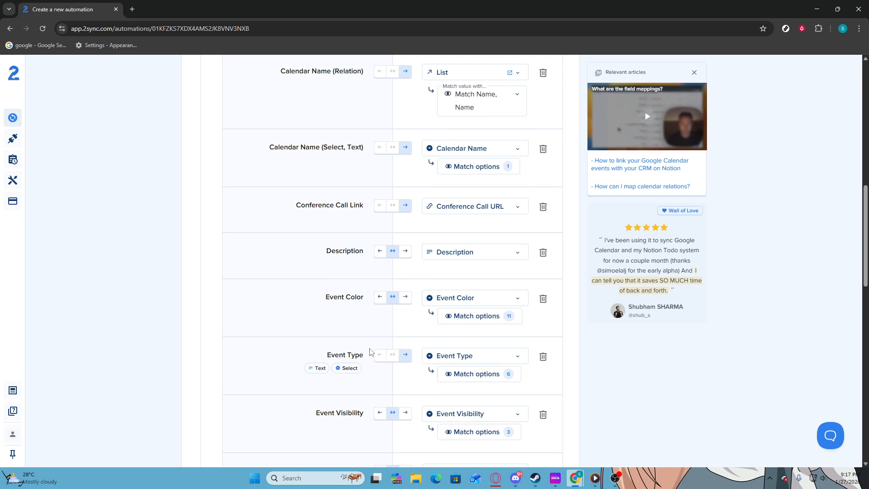
{"action": "scroll", "coordinate": [369, 387], "scroll_direction": "down", "scroll_amount": 1}
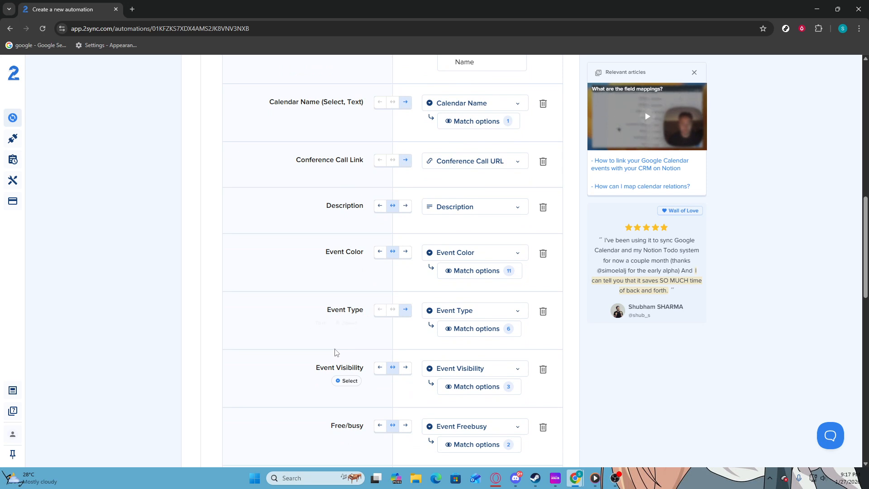
{"action": "scroll", "coordinate": [375, 373], "scroll_direction": "down", "scroll_amount": 2}
{"action": "scroll", "coordinate": [374, 374], "scroll_direction": "down", "scroll_amount": 1}
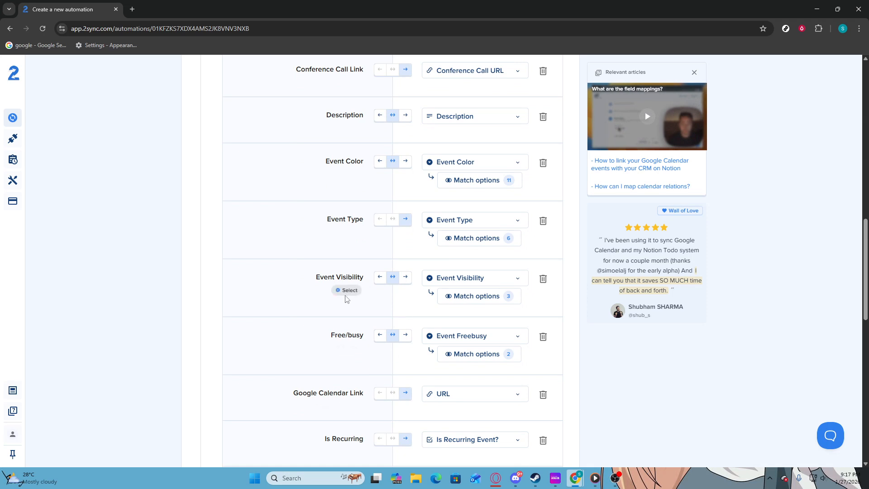
{"action": "scroll", "coordinate": [367, 364], "scroll_direction": "down", "scroll_amount": 2}
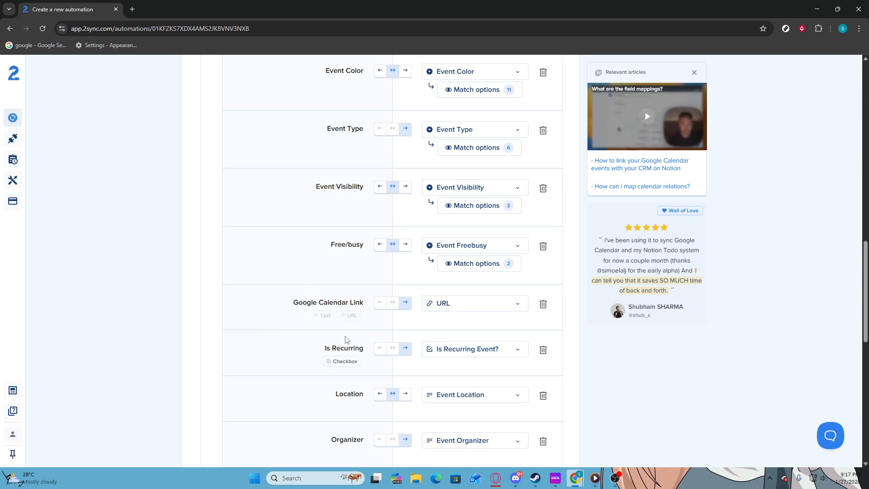
{"action": "scroll", "coordinate": [428, 325], "scroll_direction": "down", "scroll_amount": 1}
{"action": "scroll", "coordinate": [429, 325], "scroll_direction": "down", "scroll_amount": 2}
{"action": "scroll", "coordinate": [377, 297], "scroll_direction": "down", "scroll_amount": 1}
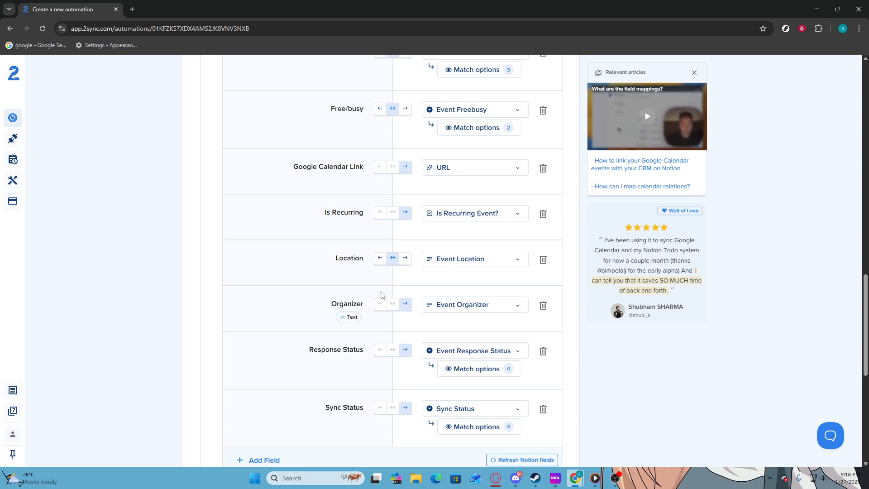
{"action": "scroll", "coordinate": [332, 335], "scroll_direction": "down", "scroll_amount": 1}
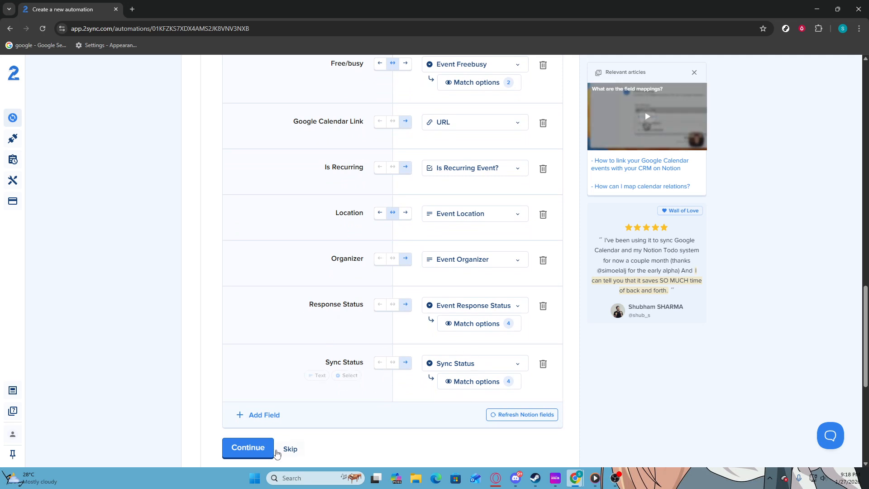
Accept the field mapping, then keep the Notion page filter on Any without adding conditions and accept it
{"action": "left_click", "coordinate": [247, 447]}
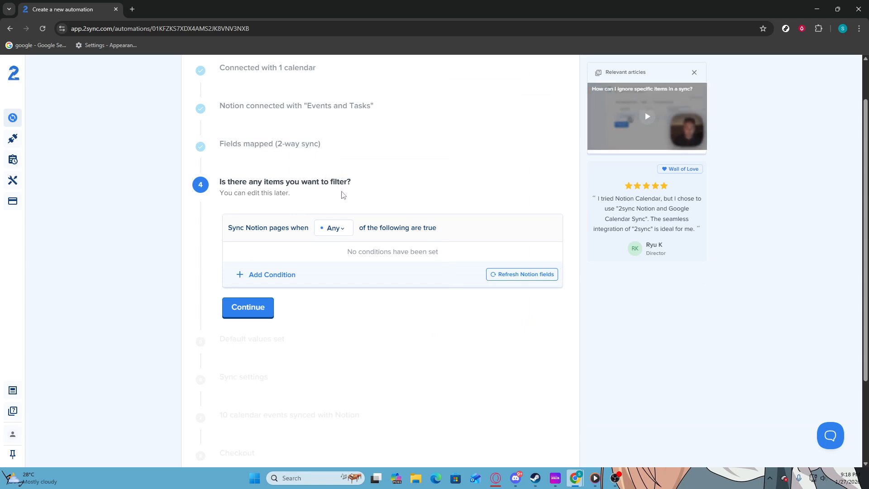
{"action": "left_click", "coordinate": [346, 231]}
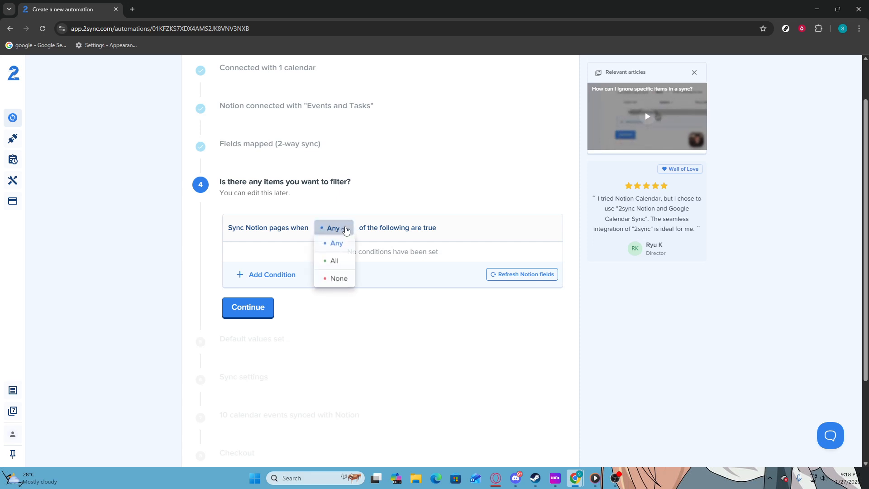
{"action": "left_click", "coordinate": [333, 249]}
{"action": "left_click", "coordinate": [335, 245]}
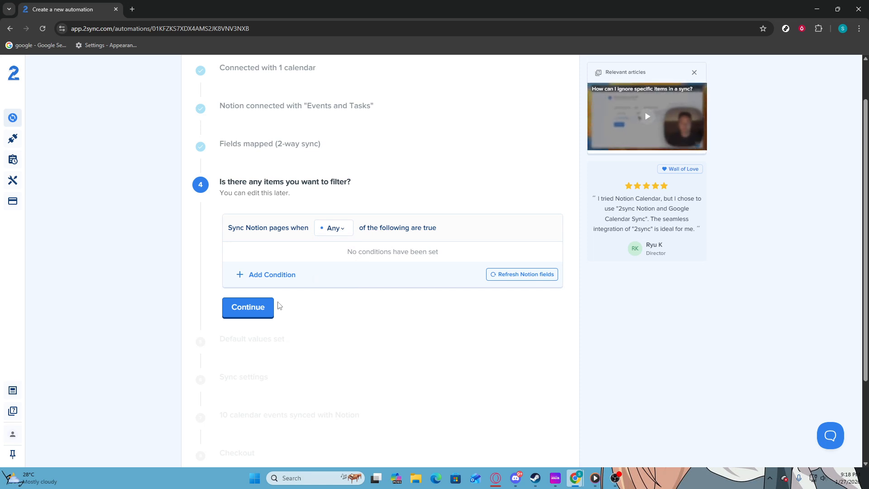
{"action": "left_click", "coordinate": [261, 306]}
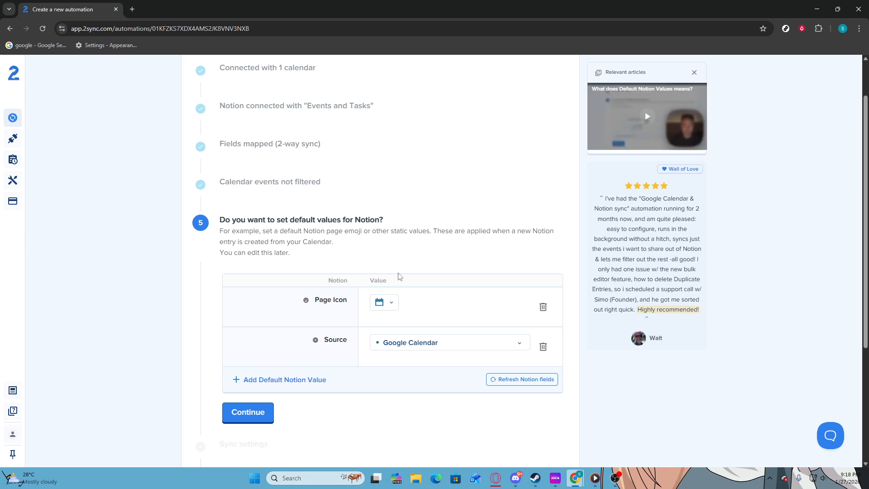
Accept the default Notion values and the sync settings, and continue past the test sync to the checkout stage
{"action": "scroll", "coordinate": [263, 292], "scroll_direction": "down", "scroll_amount": 2}
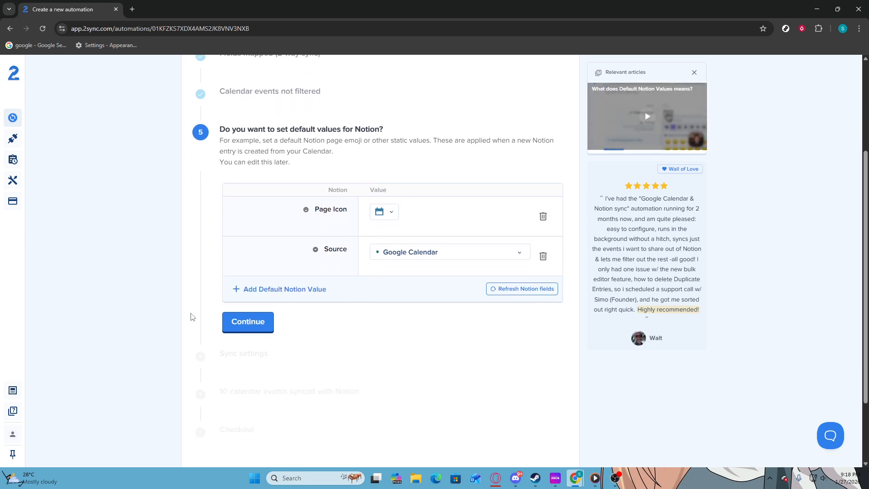
{"action": "left_click", "coordinate": [243, 323]}
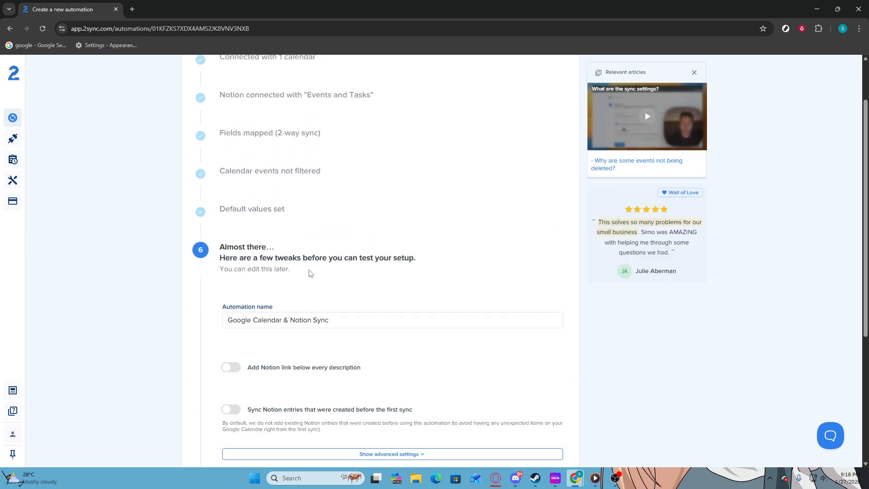
{"action": "scroll", "coordinate": [333, 267], "scroll_direction": "down", "scroll_amount": 2}
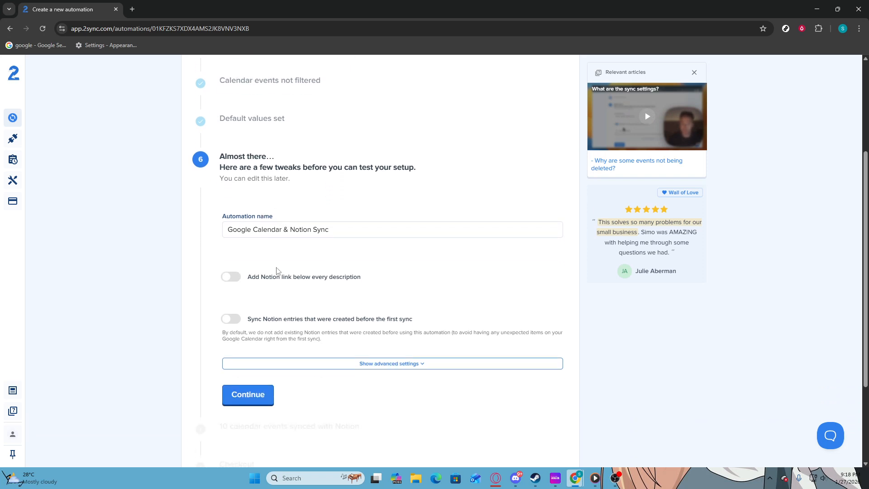
{"action": "left_click", "coordinate": [244, 395]}
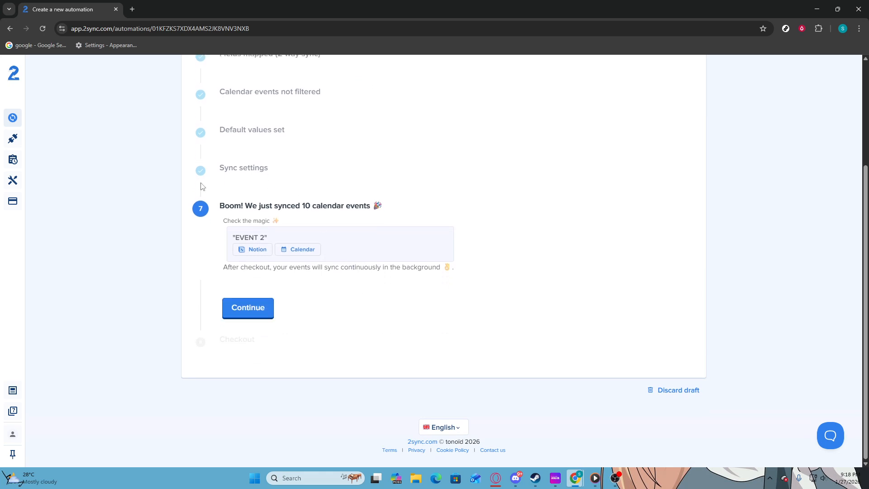
{"action": "left_click", "coordinate": [248, 308]}
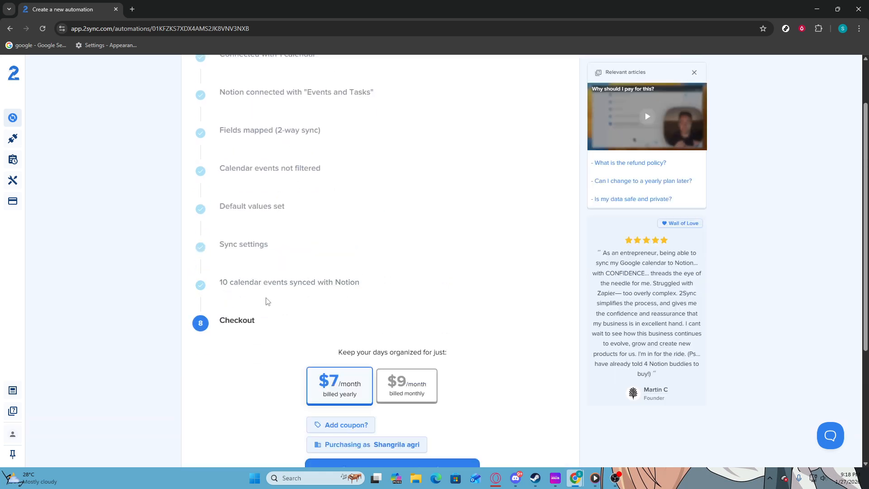
Examine the checkout plans and refund policy, revisit the synced calendar events stage, and return to checkout
{"action": "scroll", "coordinate": [400, 275], "scroll_direction": "down", "scroll_amount": 3}
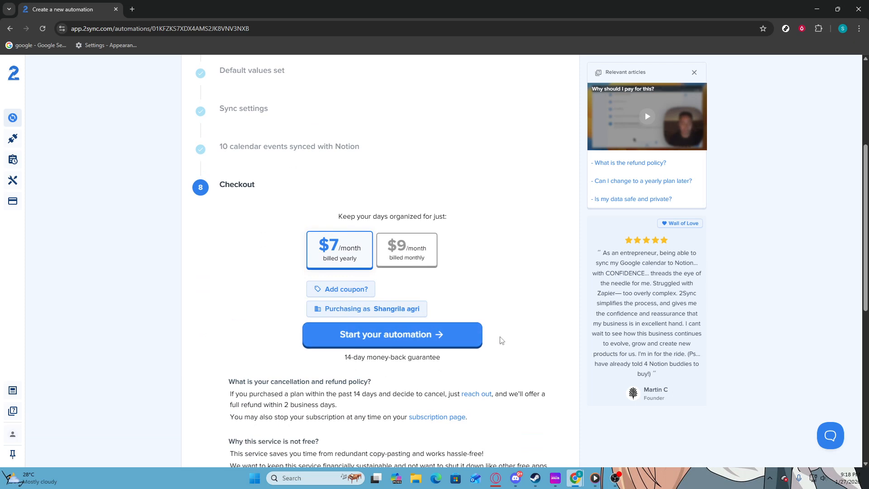
{"action": "scroll", "coordinate": [359, 278], "scroll_direction": "down", "scroll_amount": 8}
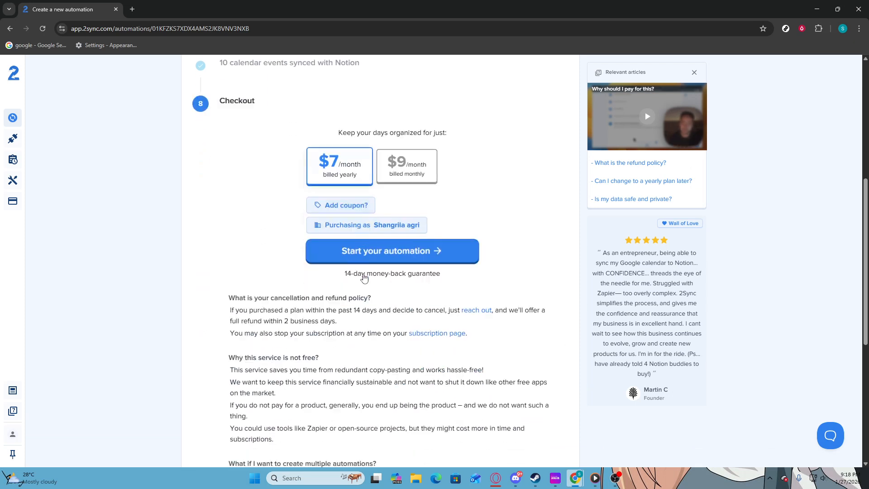
{"action": "scroll", "coordinate": [344, 253], "scroll_direction": "up", "scroll_amount": 6}
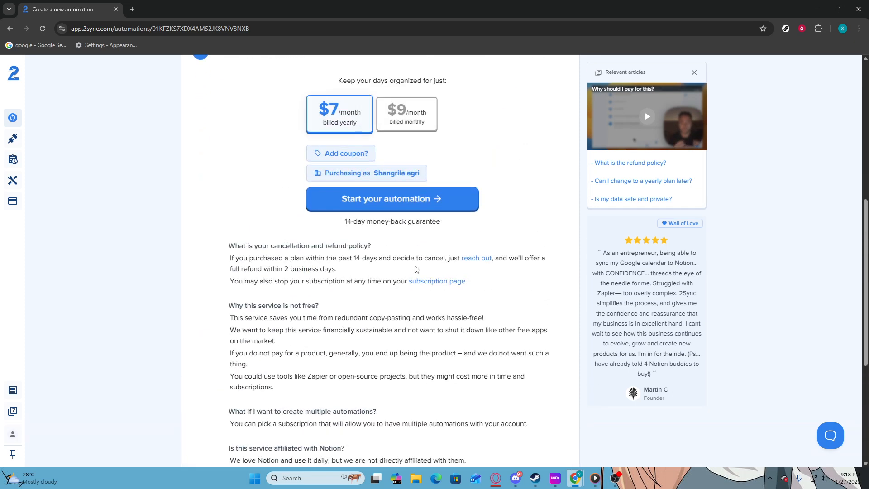
{"action": "scroll", "coordinate": [492, 197], "scroll_direction": "up", "scroll_amount": 2}
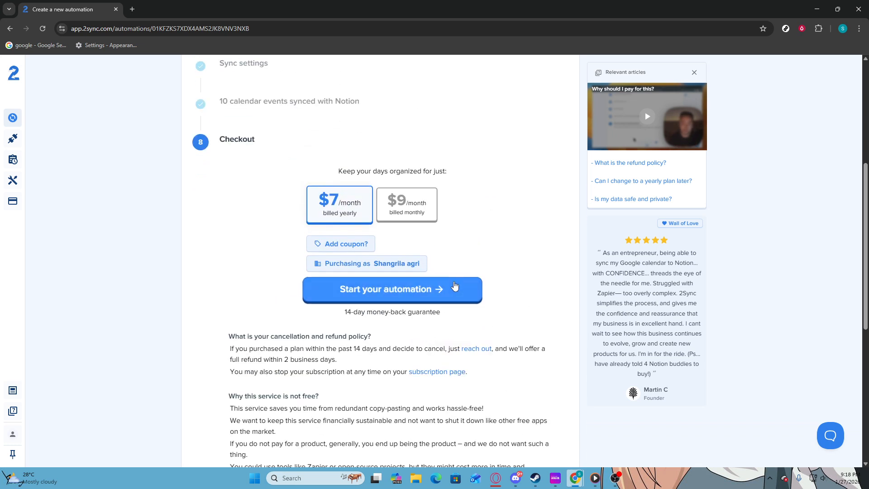
{"action": "scroll", "coordinate": [353, 220], "scroll_direction": "up", "scroll_amount": 1}
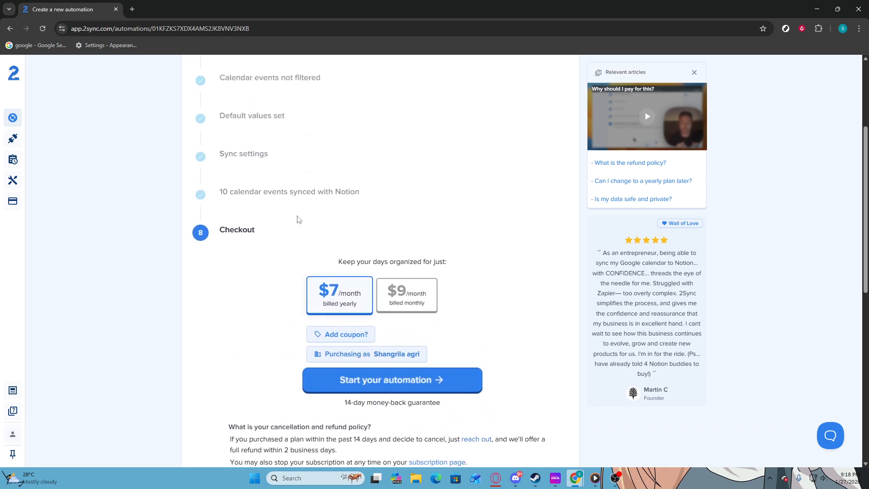
{"action": "left_click", "coordinate": [309, 195]}
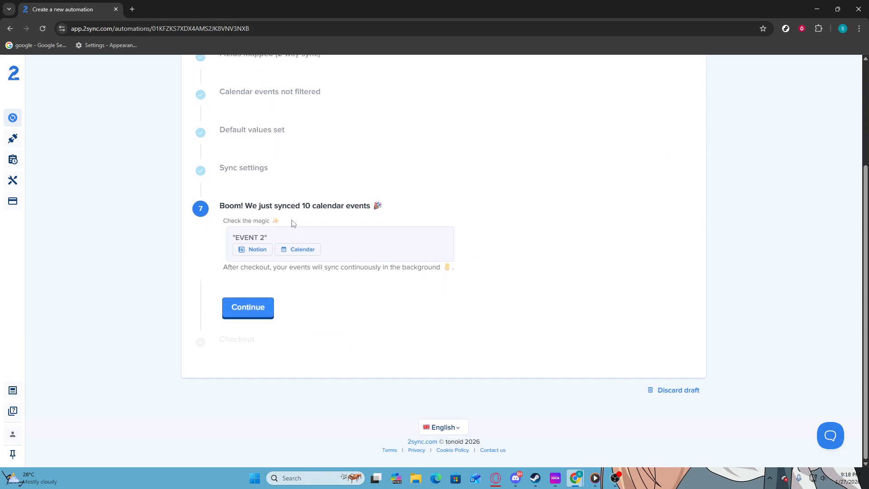
{"action": "left_click", "coordinate": [258, 308]}
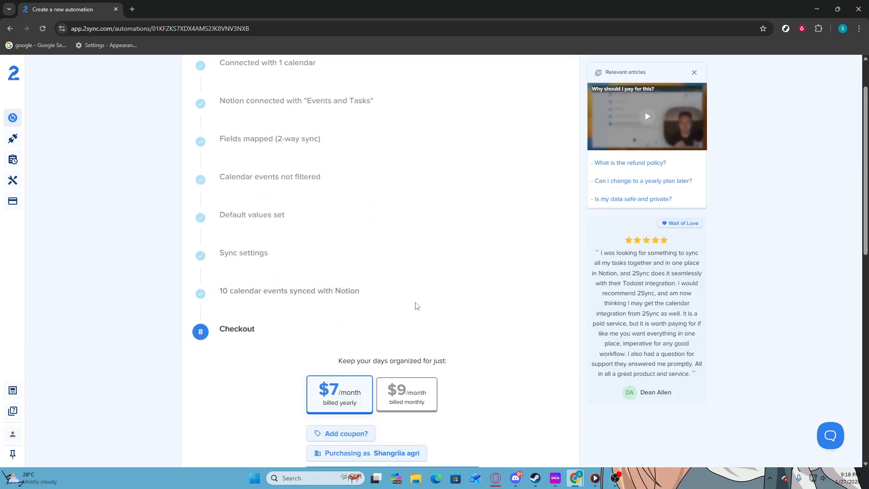
Try to start the automation from checkout with the $7/month plan billed yearly
{"action": "scroll", "coordinate": [416, 307], "scroll_direction": "down", "scroll_amount": 3}
{"action": "left_click", "coordinate": [449, 346]}
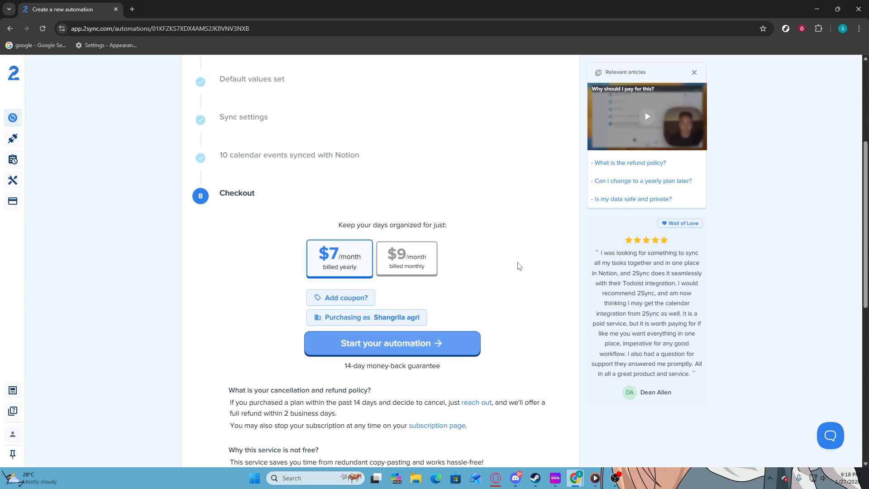
{"action": "scroll", "coordinate": [514, 268], "scroll_direction": "up", "scroll_amount": 1}
{"action": "scroll", "coordinate": [514, 268], "scroll_direction": "up", "scroll_amount": 3}
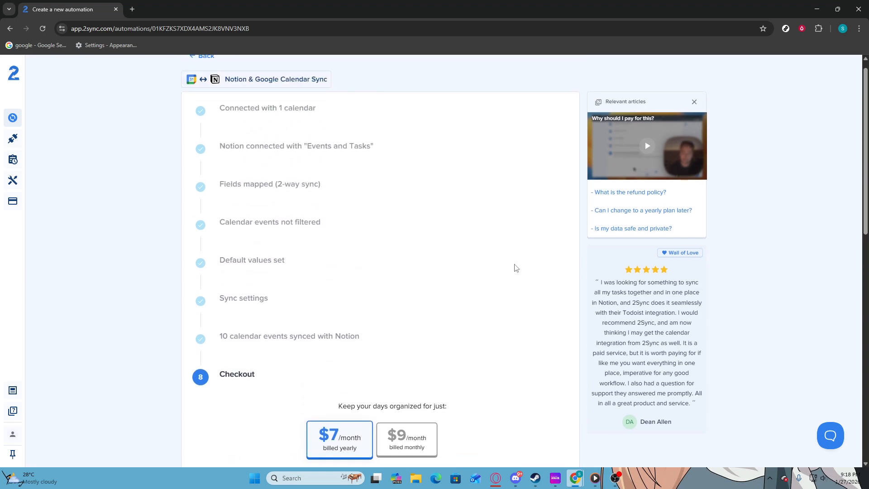